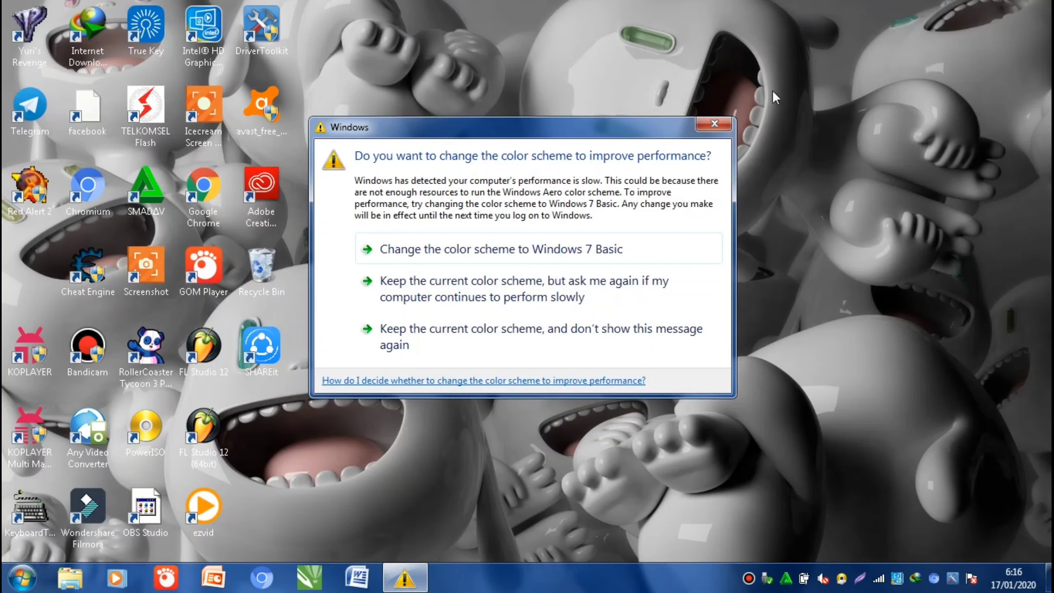
Dismiss the color scheme prompt and display Device Manager in the computer's management console
left_click(726, 122)
left_click(715, 124)
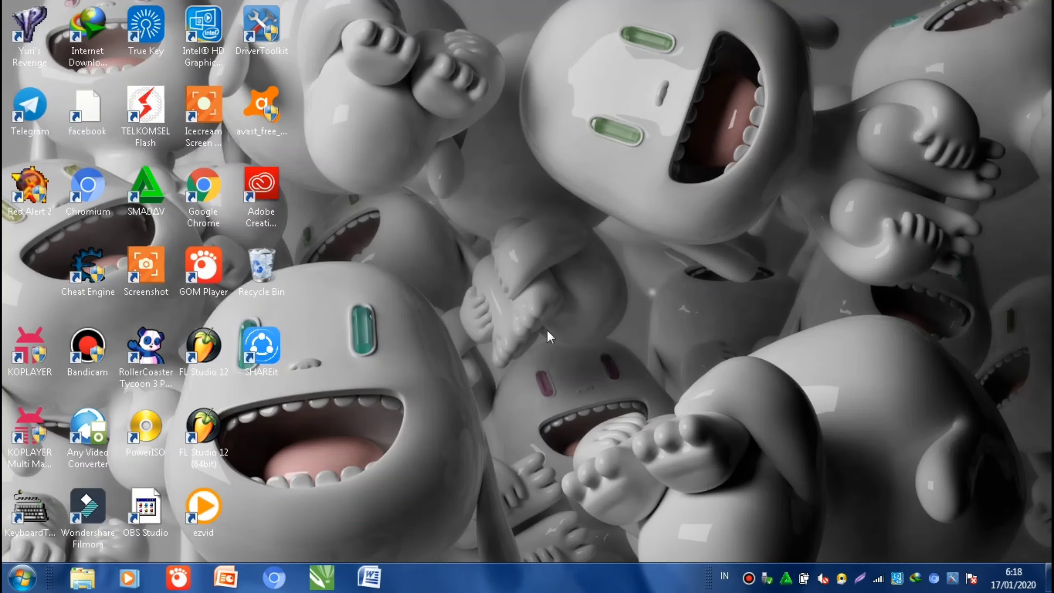
left_click(73, 585)
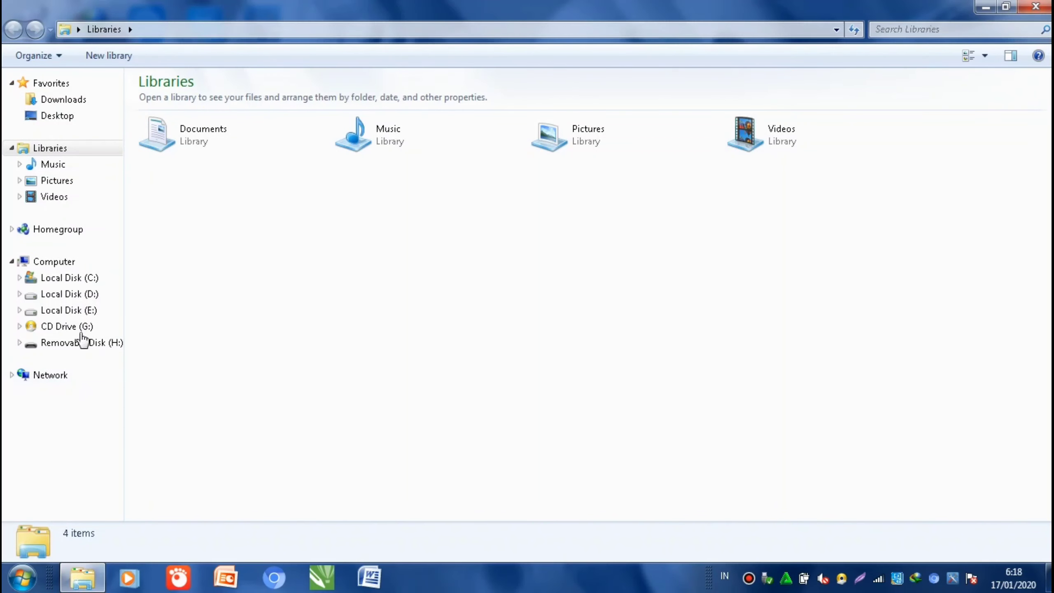
left_click(82, 261)
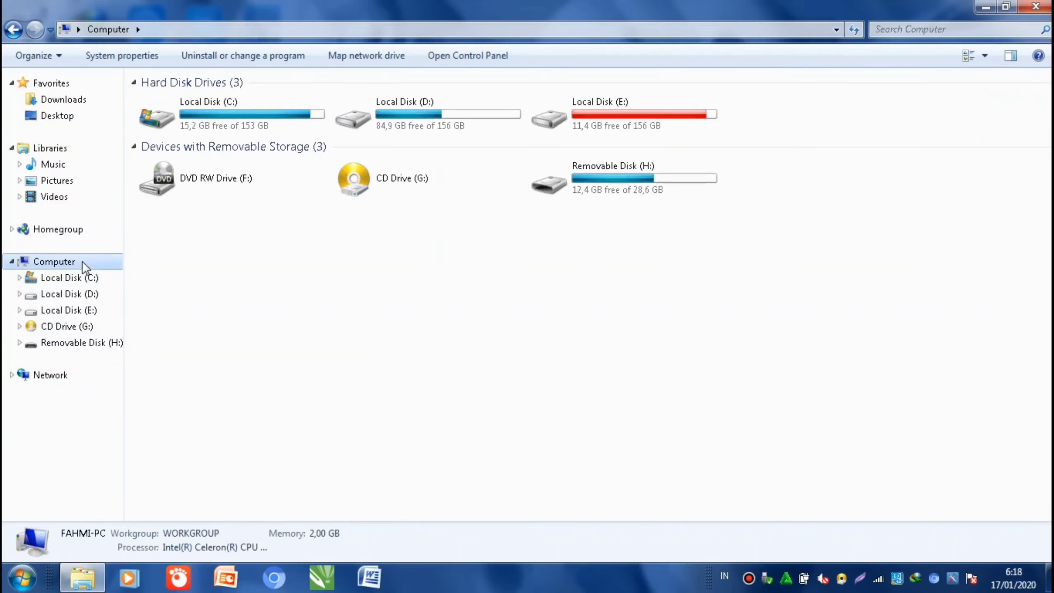
right_click(82, 261)
left_click(116, 296)
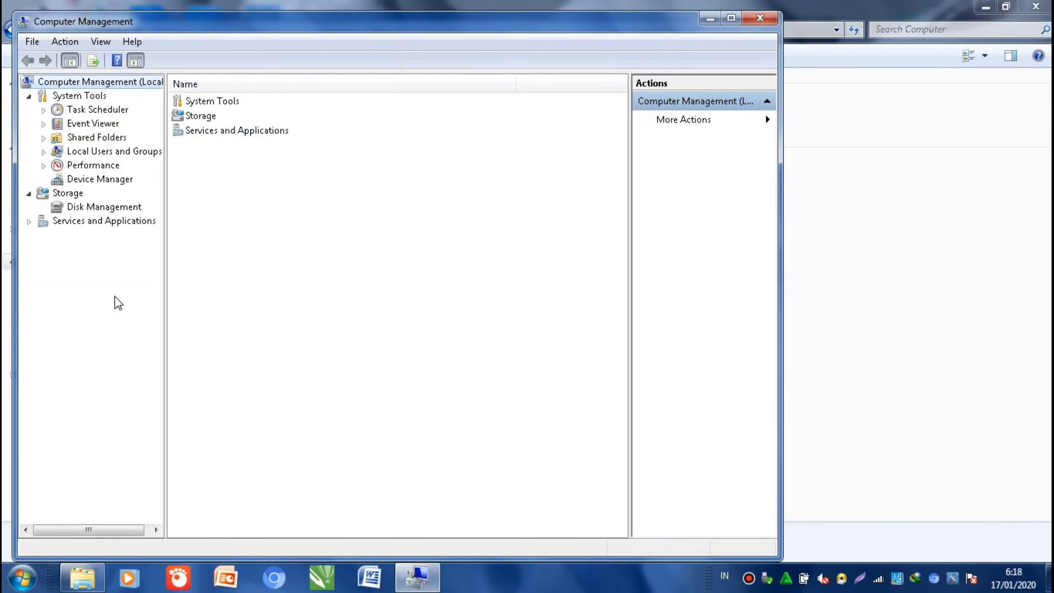
left_click(101, 180)
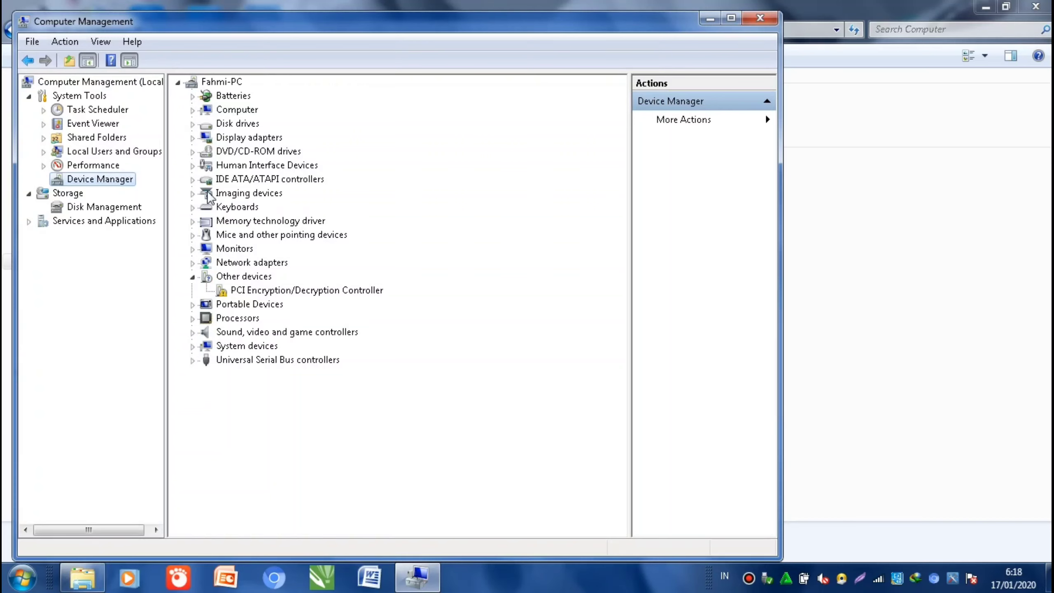
Run an automatic search for updated driver software for the HID Keyboard Device under Keyboards, dismissing the color scheme prompt
left_click(249, 213)
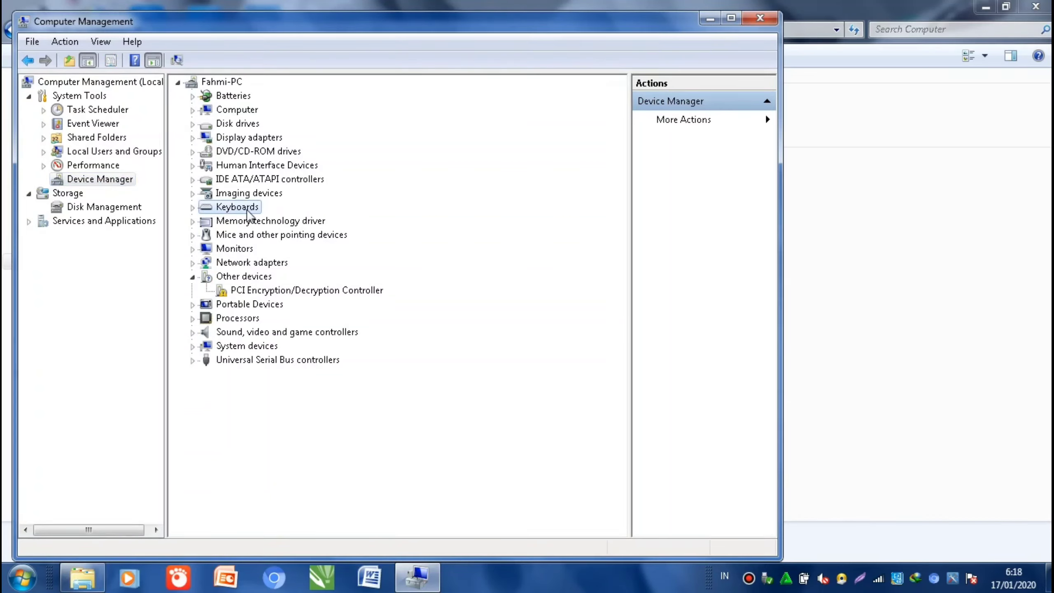
double_click(249, 212)
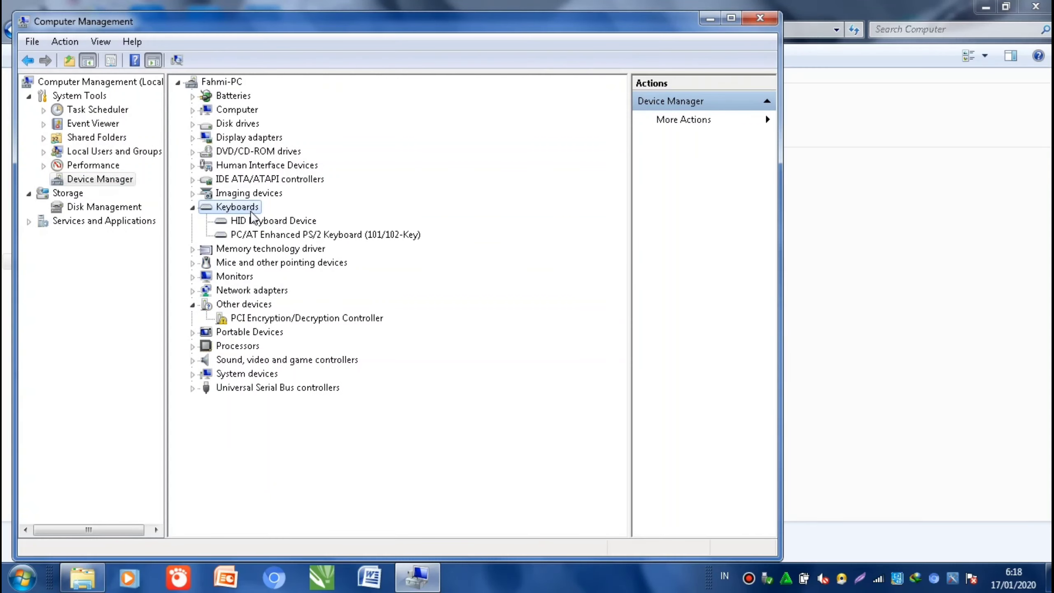
left_click(302, 222)
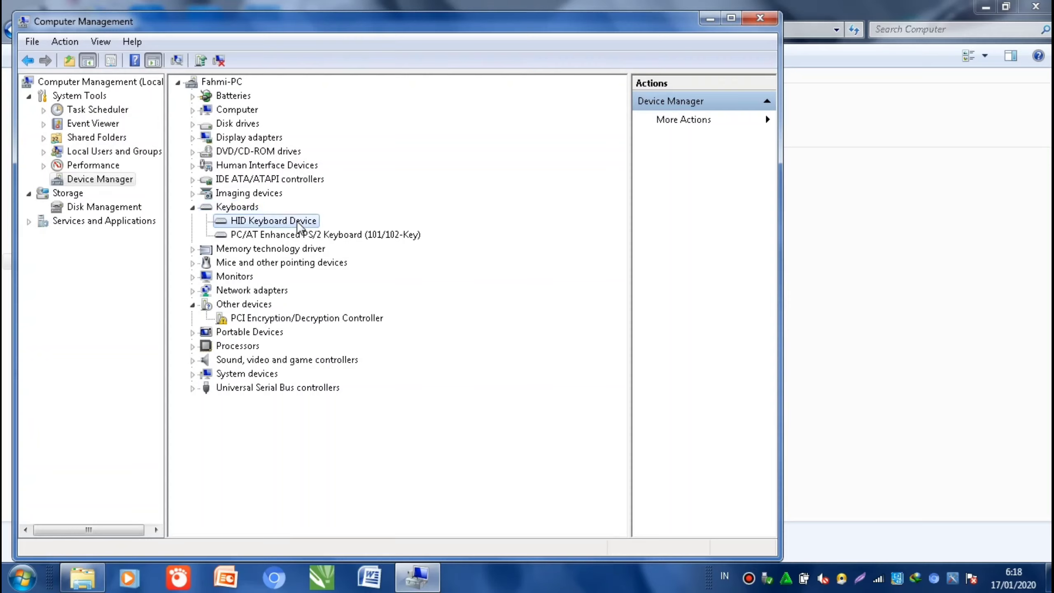
right_click(302, 224)
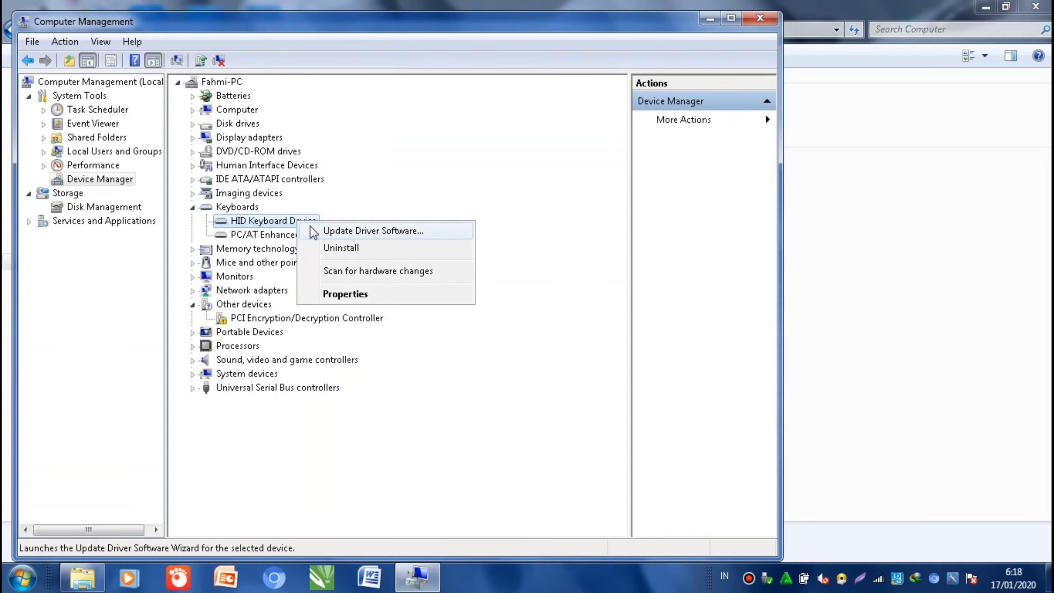
left_click(315, 231)
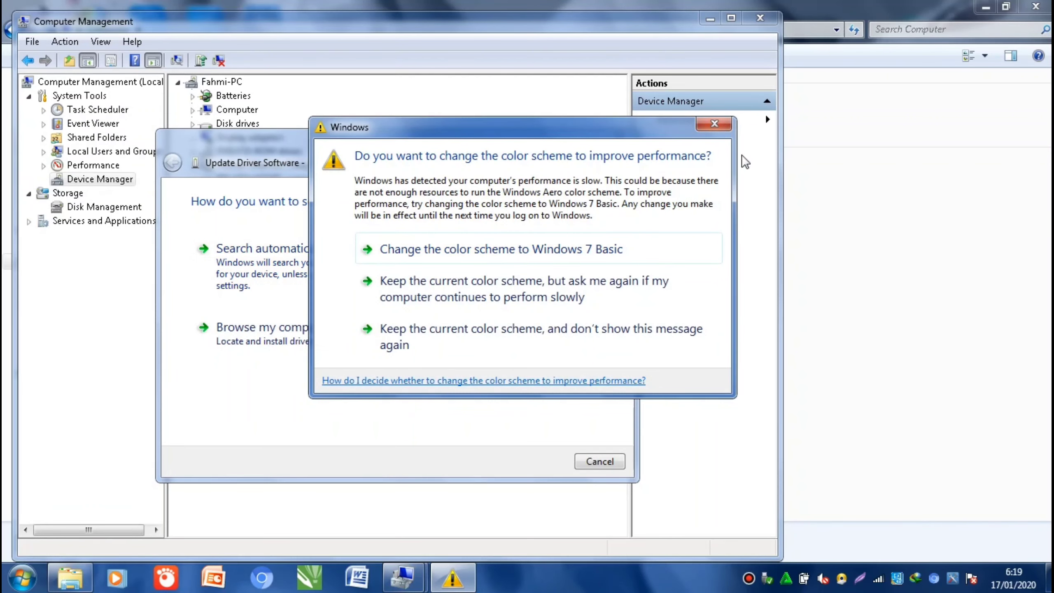
left_click(719, 124)
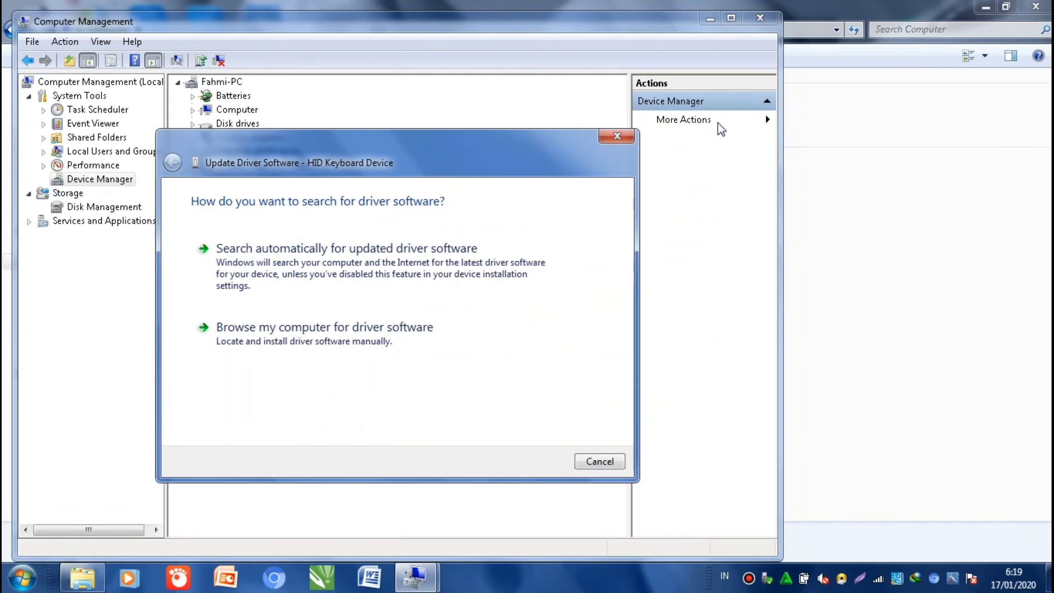
left_click(401, 273)
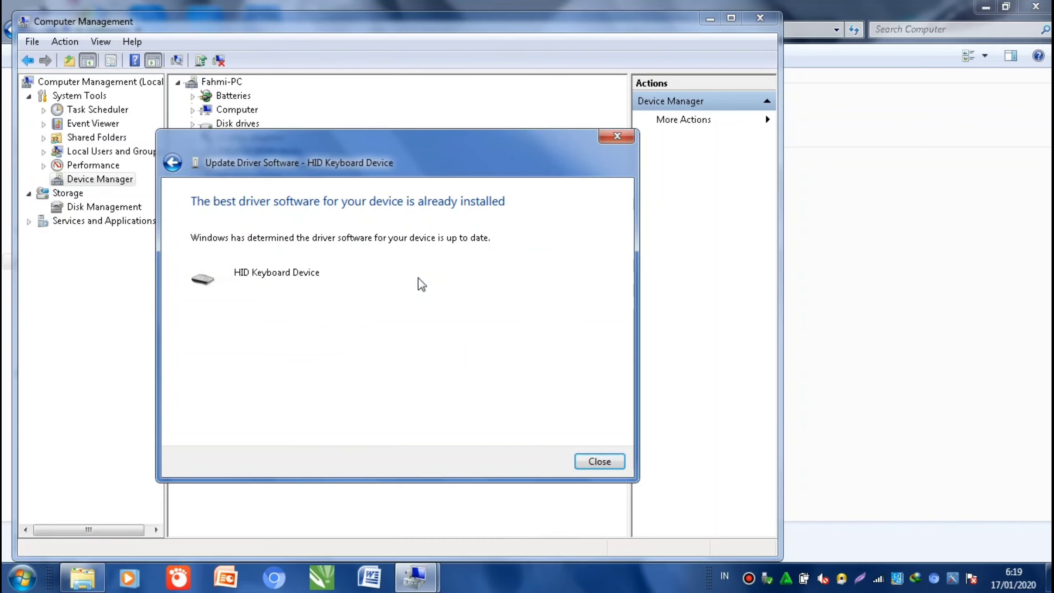
left_click(603, 461)
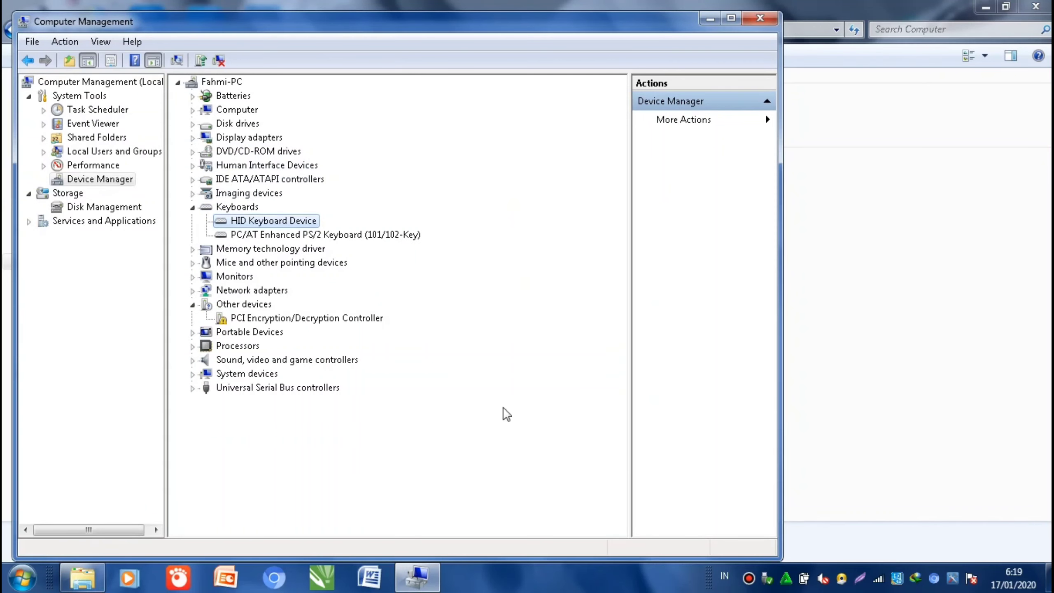
left_click(38, 583)
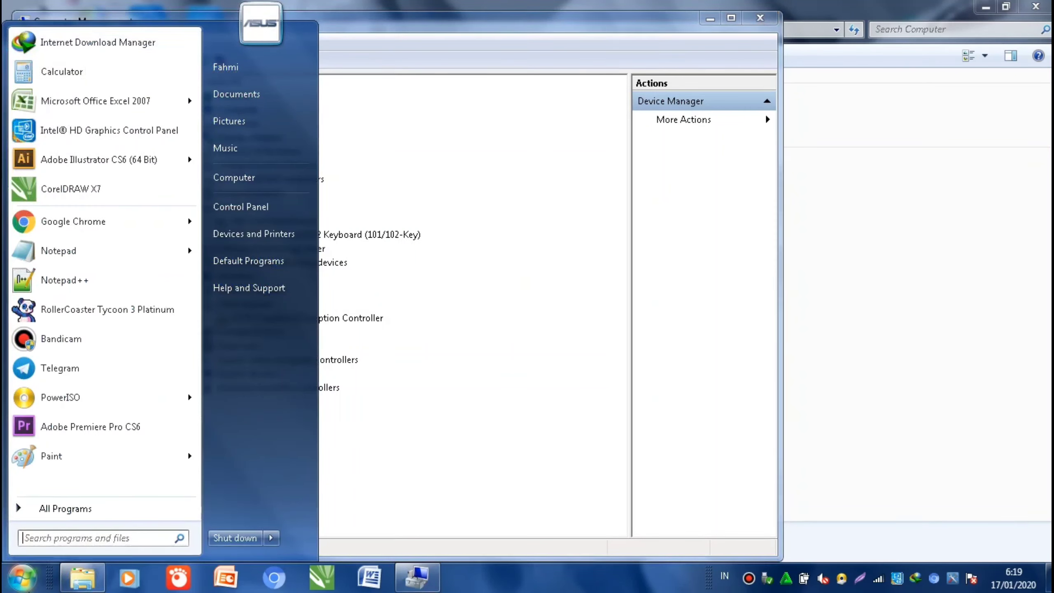
left_click(272, 538)
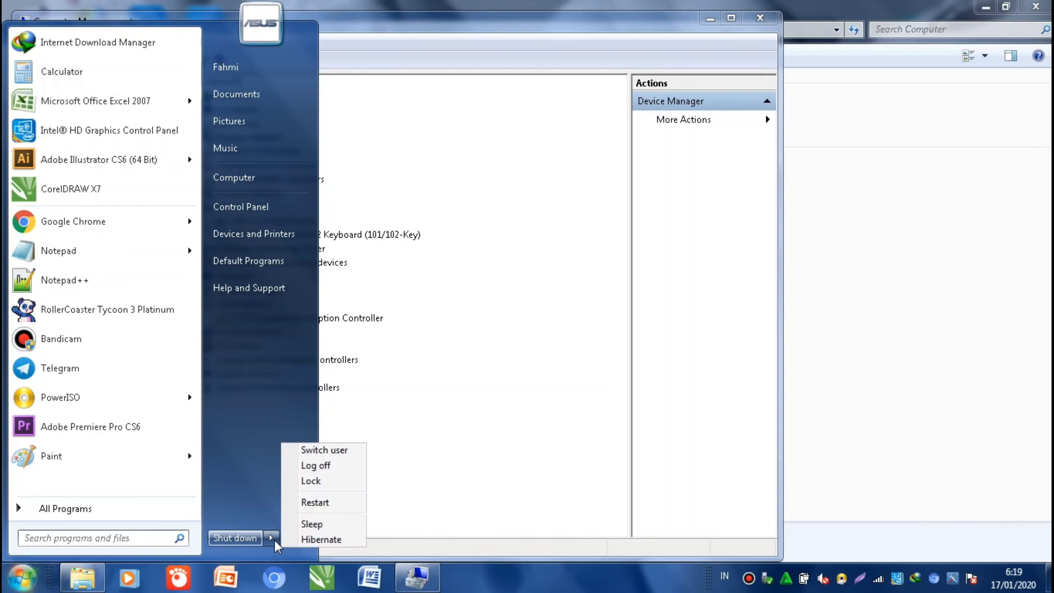
left_click(528, 433)
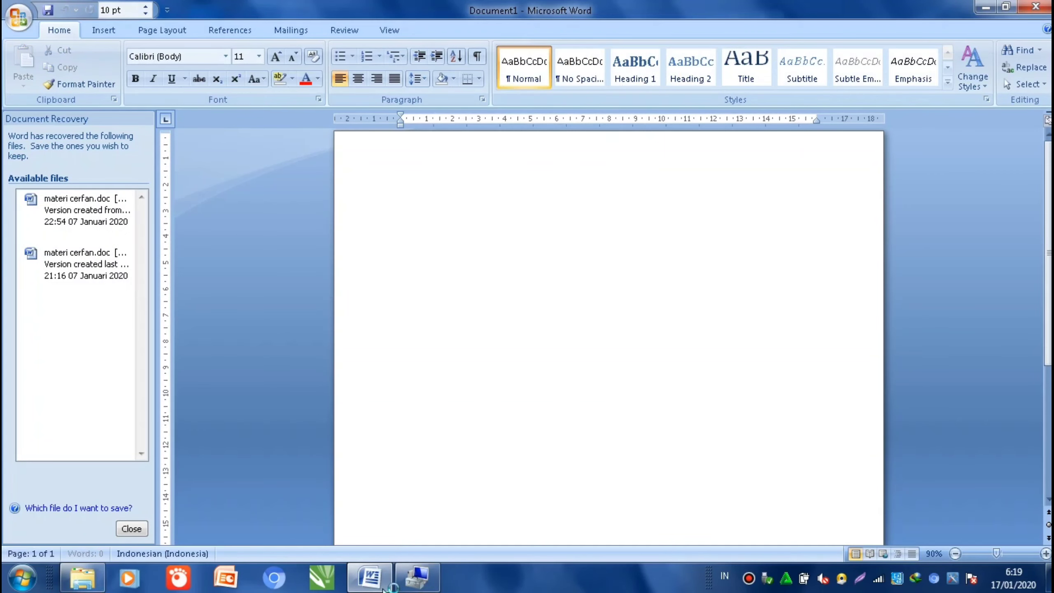
Enter the keyboard test text "Pada pada pada pada halo halo halo" in the blank Word document
type("padaa")
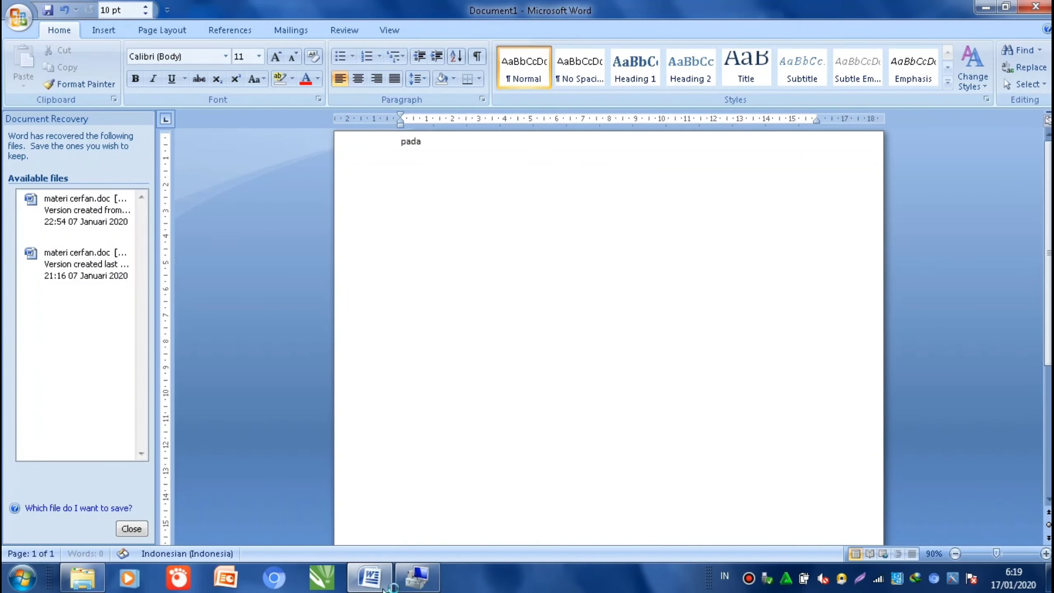
key("BackSpace")
type("pada pada pada halo halo halo")
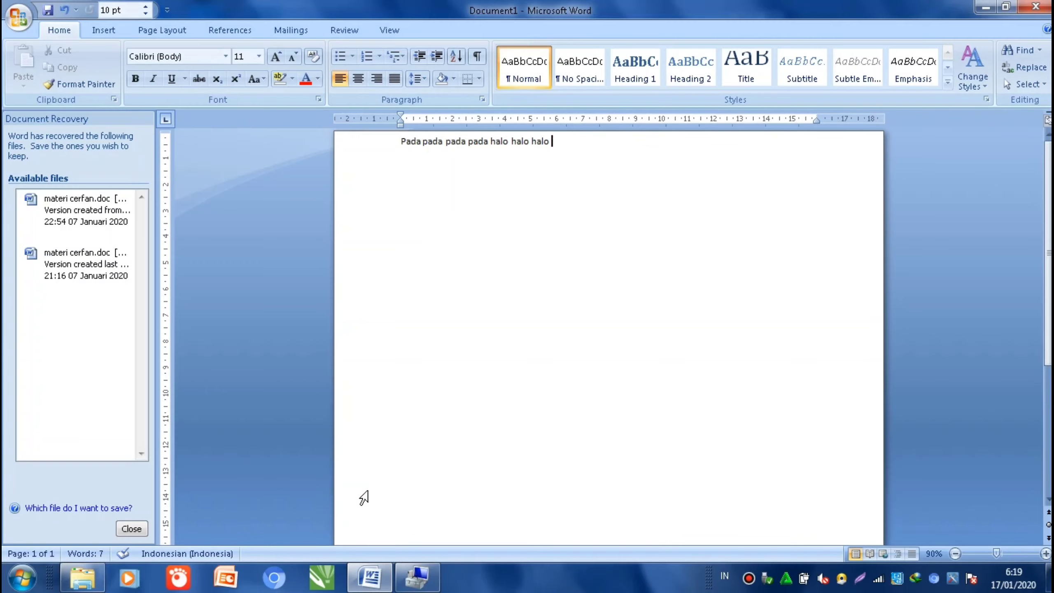
left_click(419, 582)
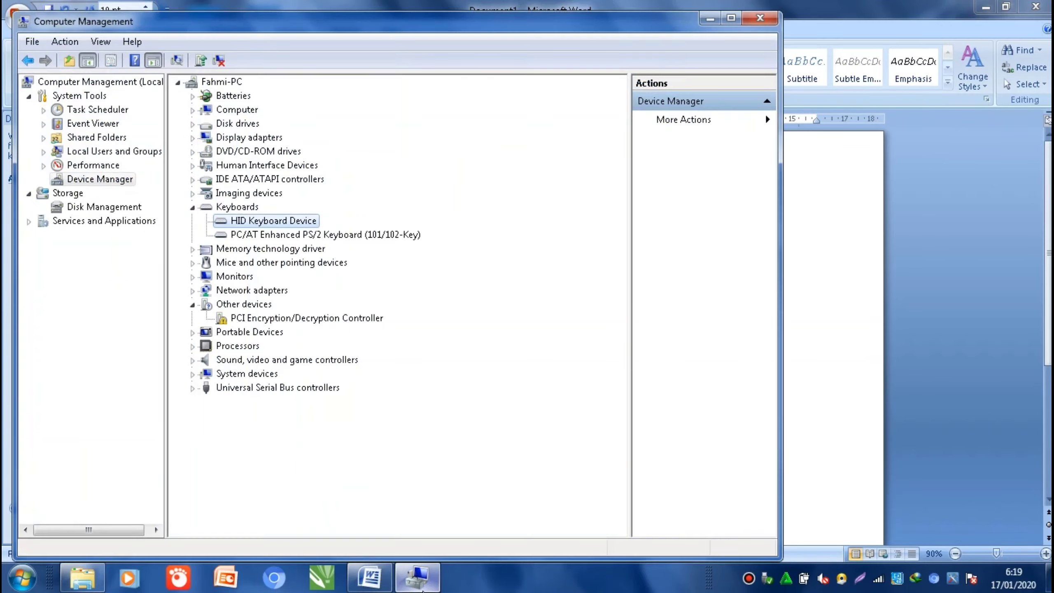
right_click(283, 224)
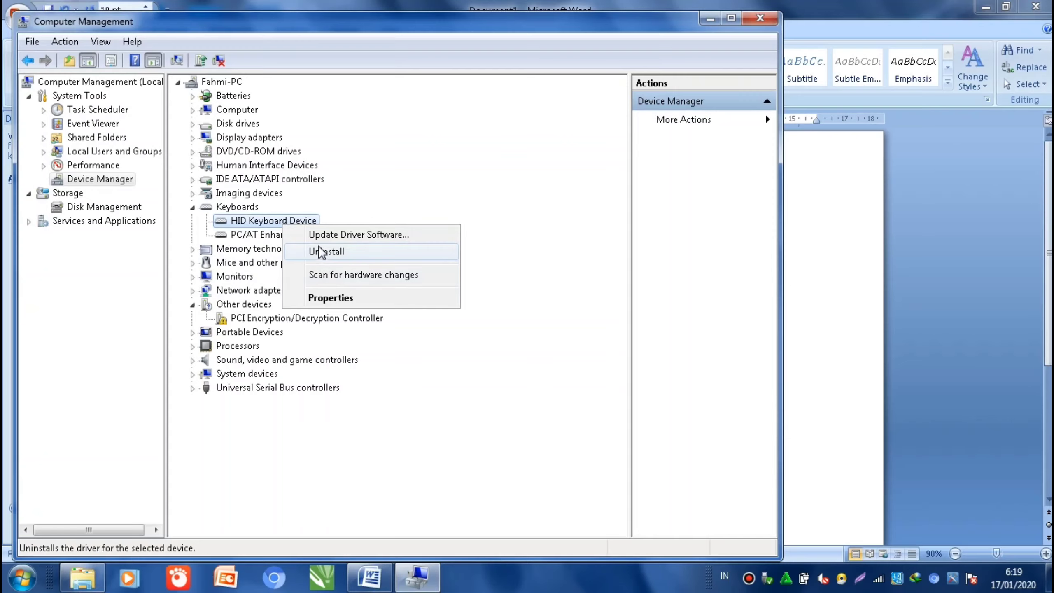
left_click(392, 202)
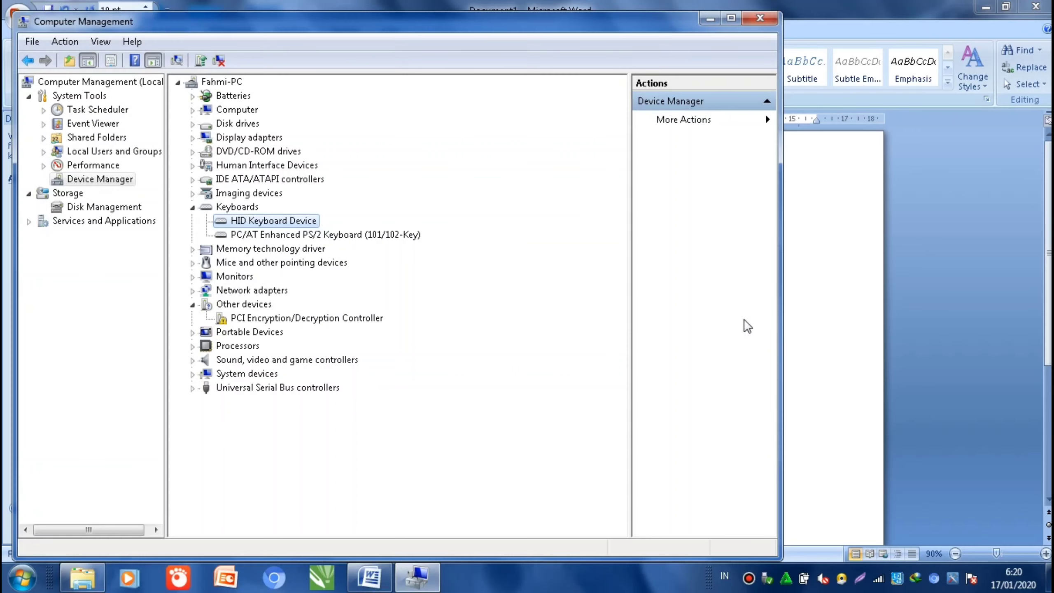
Return to the Word document, dismiss the color scheme prompt and append "halo halo" to the test line
left_click(791, 293)
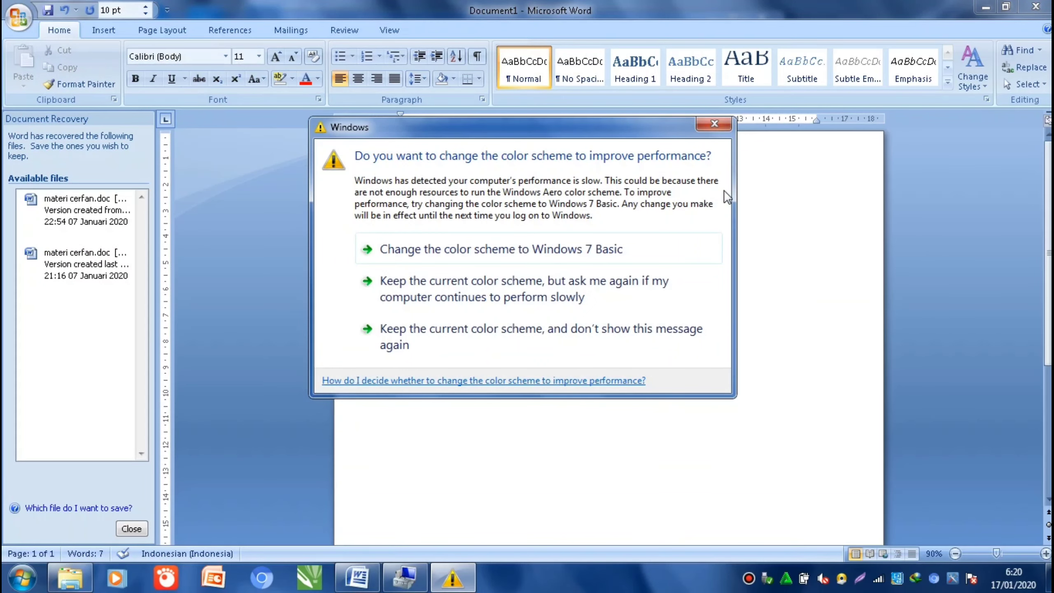
left_click(712, 124)
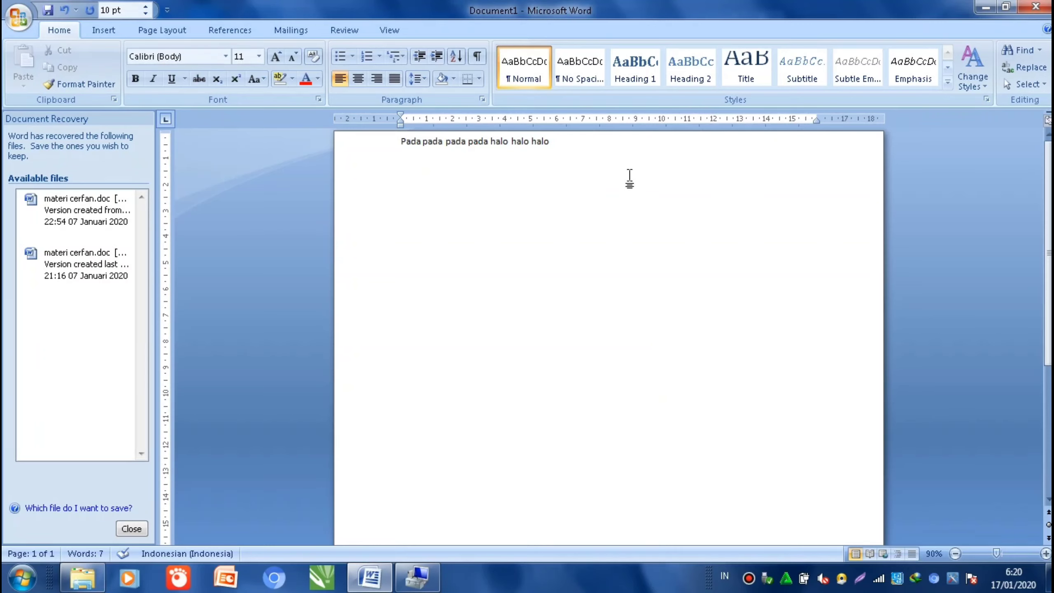
type("halo halo")
Minimize Word, close Computer Management and open the Ease of Access Center in Control Panel
left_click(994, 7)
left_click(768, 15)
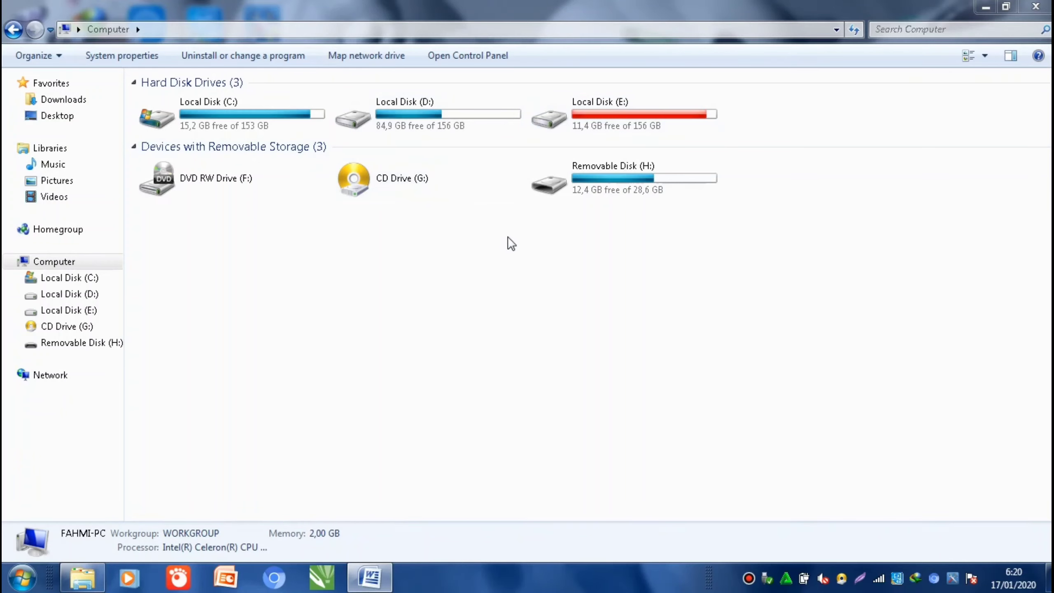
left_click(24, 577)
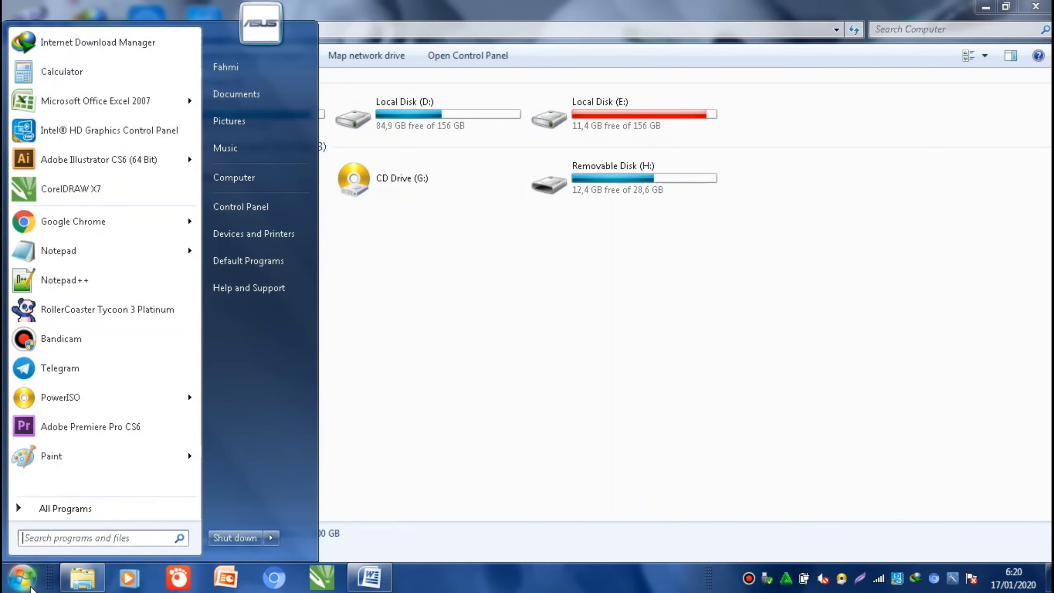
left_click(276, 206)
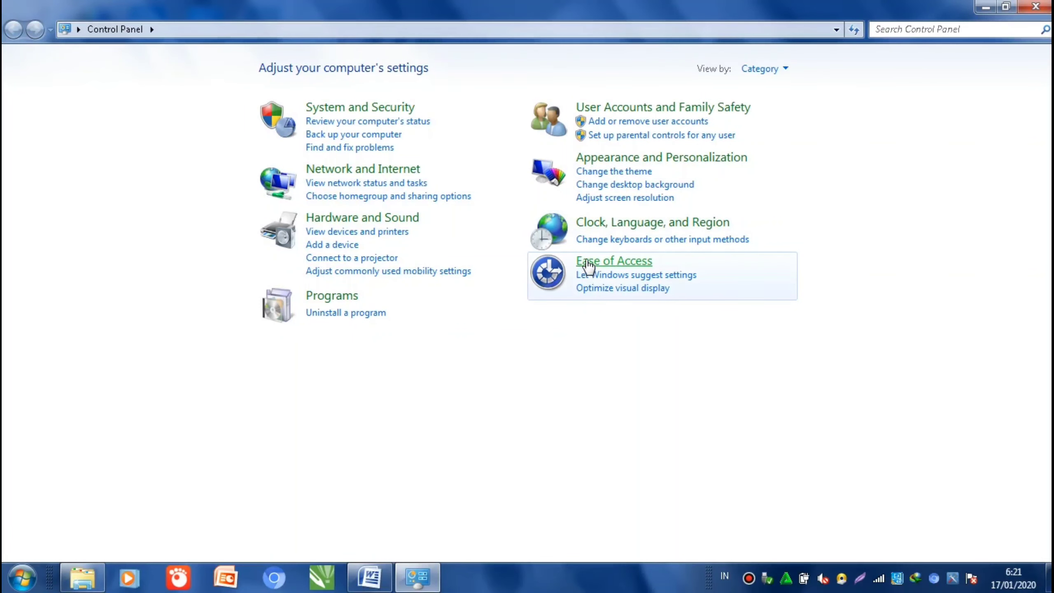
left_click(585, 262)
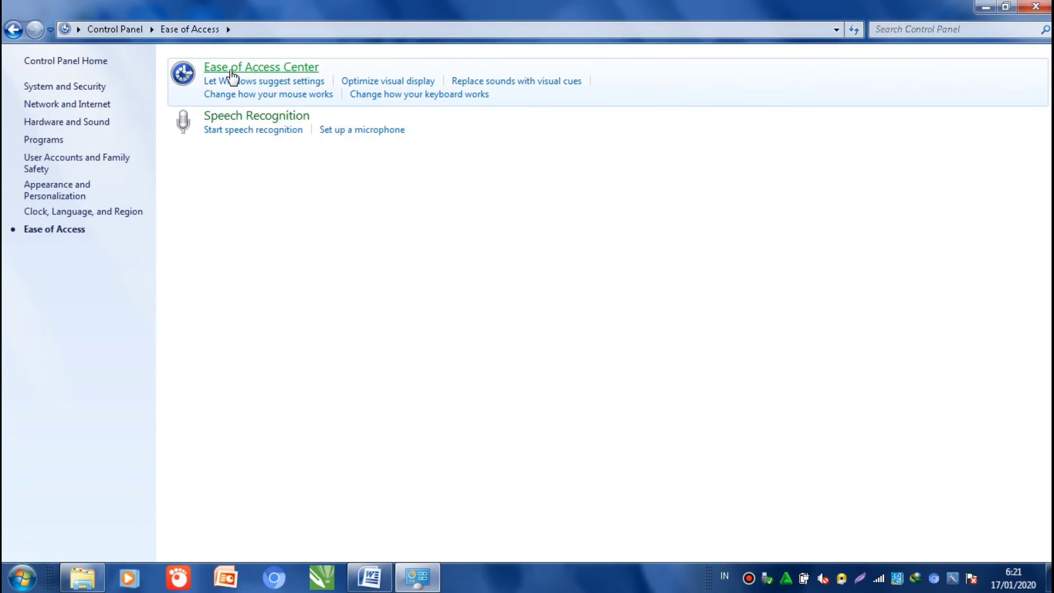
left_click(233, 72)
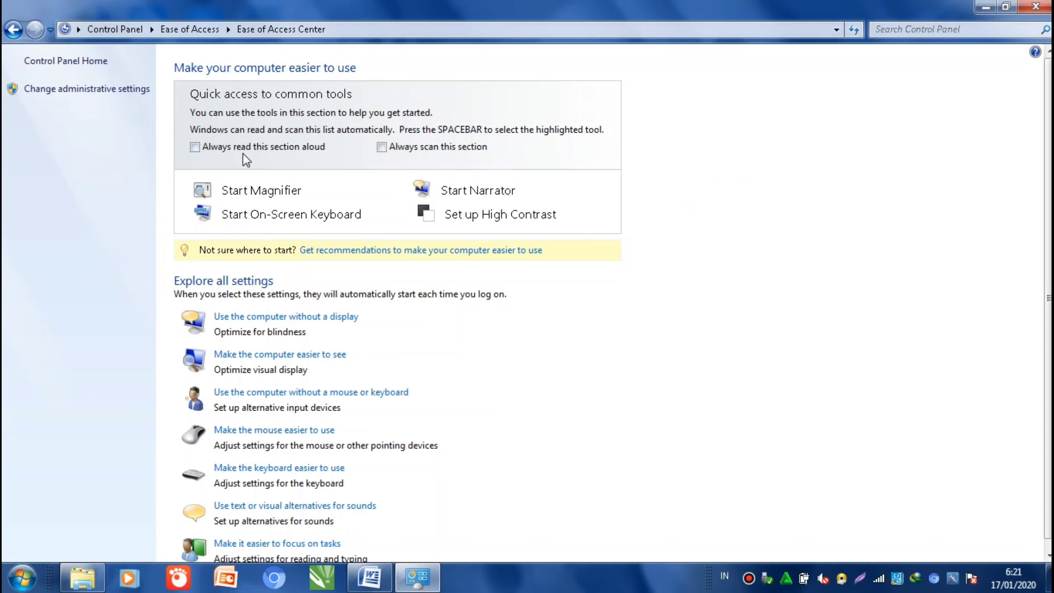
Toggle "Always read this section aloud" and "Always scan this section" on and back off
left_click(212, 150)
left_click(382, 148)
left_click(314, 148)
left_click(381, 147)
left_click(10, 579)
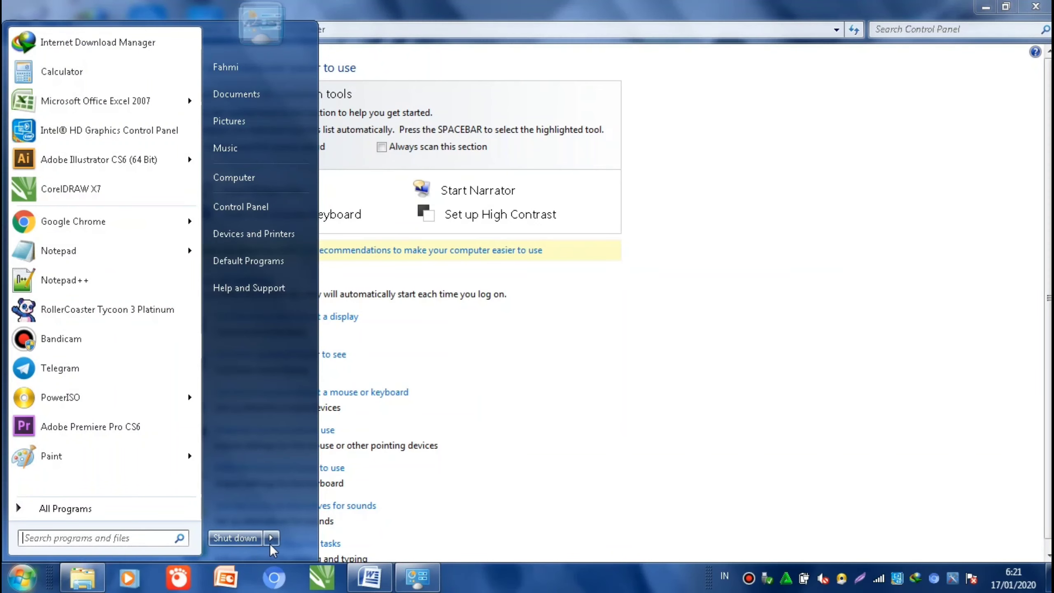
left_click(412, 490)
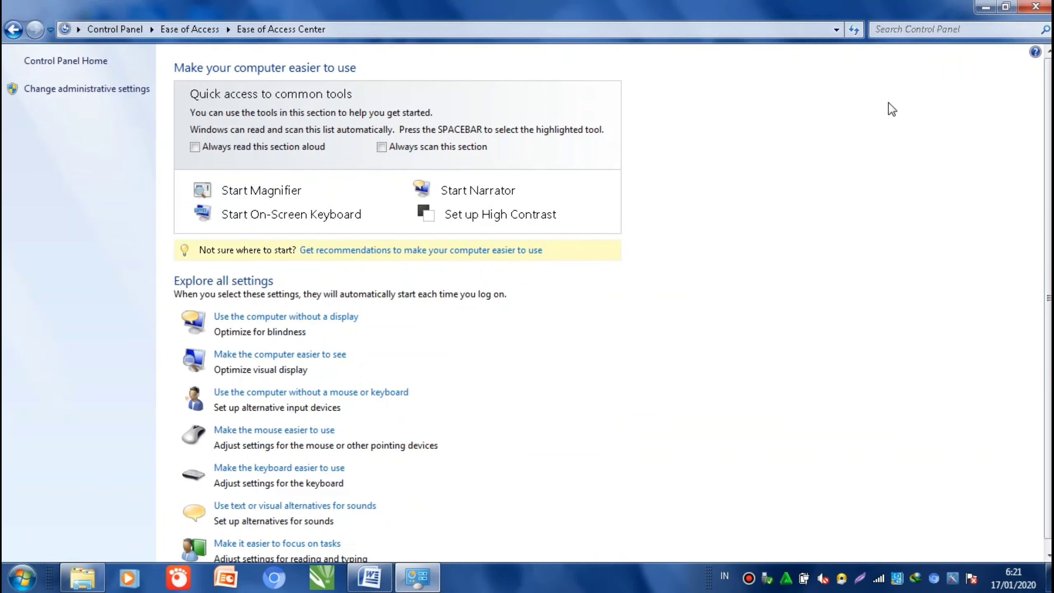
Switch back to the Word document containing the keyboard test text
left_click(370, 581)
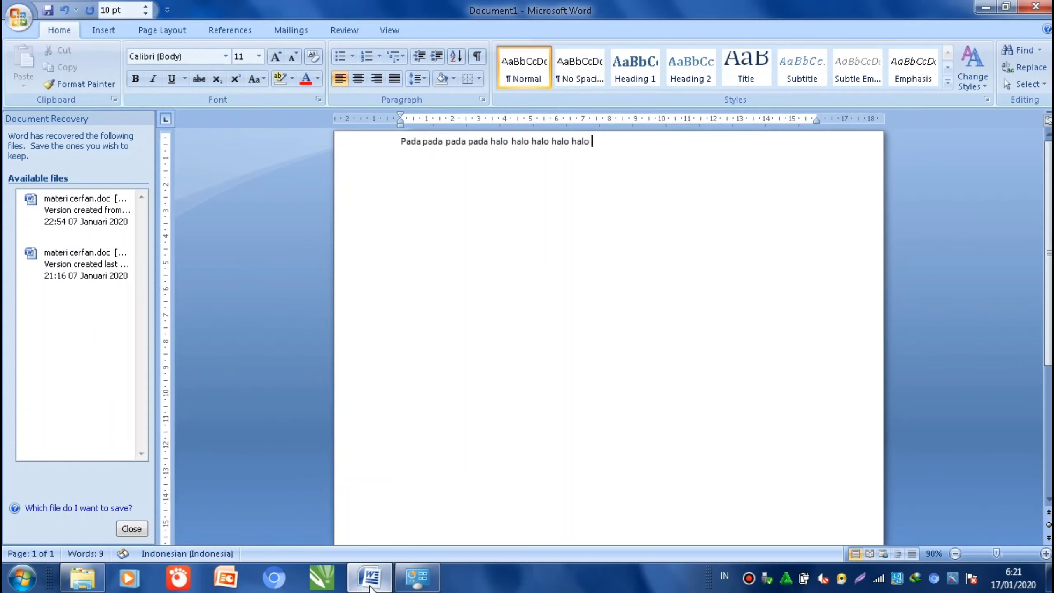